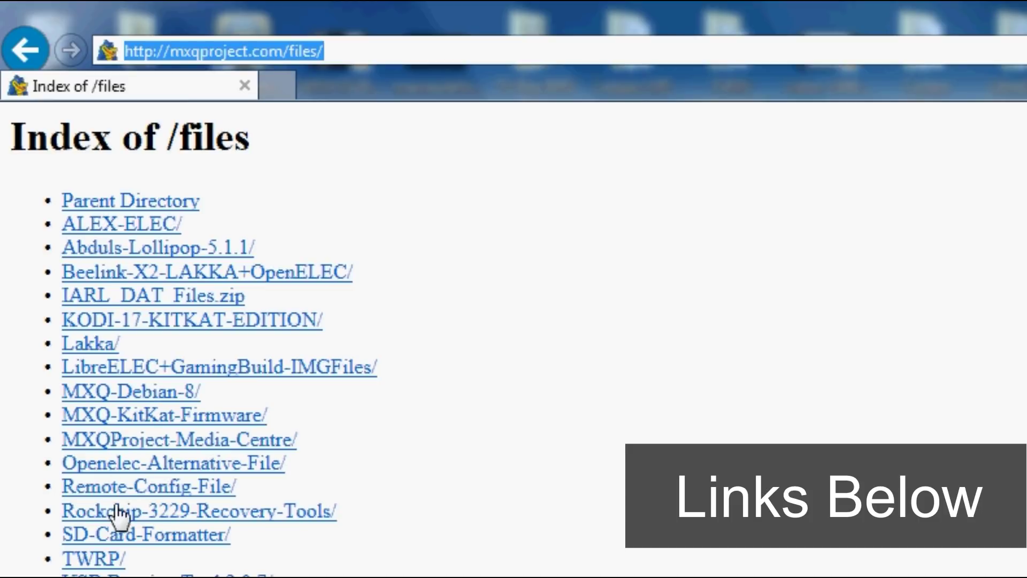
Browse into Rockchip-3229-Recovery-Tools, then Marshmallow_Update_Files, to list V88_Marshmallow_Update.zip.
{"action": "left_click_drag", "start_coordinate": [389, 515], "coordinate": [88, 514]}
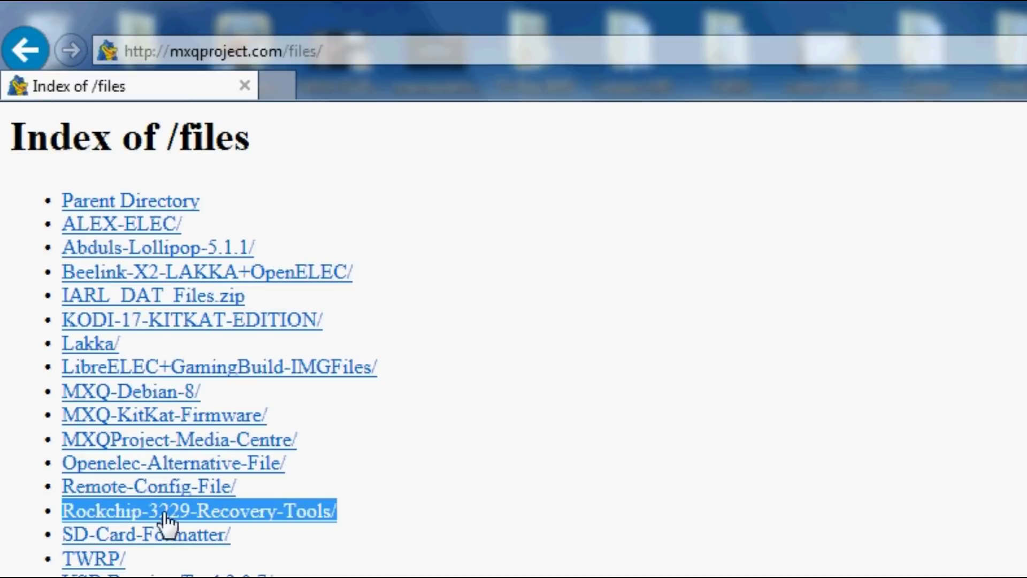
{"action": "left_click", "coordinate": [235, 512]}
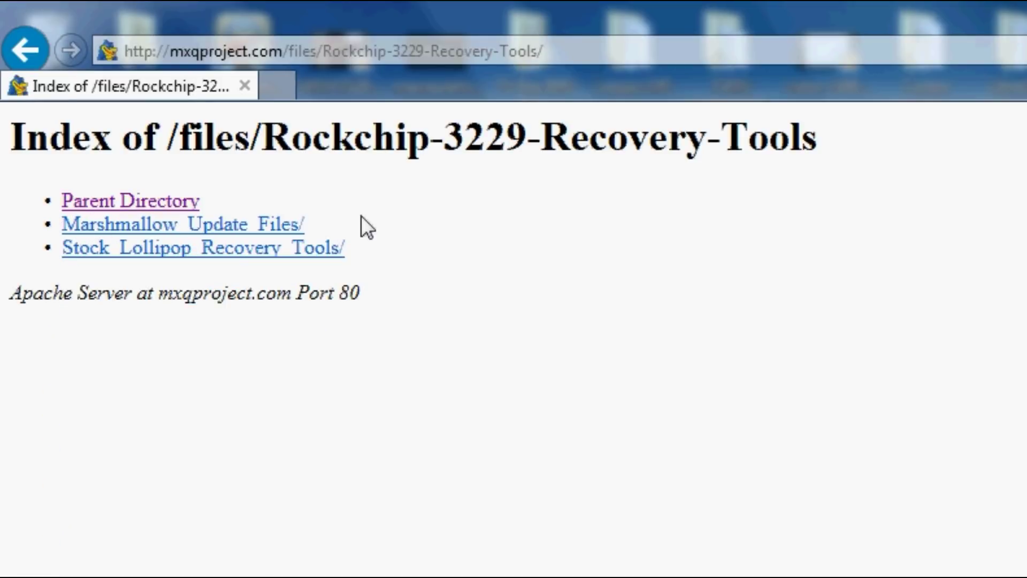
{"action": "left_click_drag", "start_coordinate": [373, 217], "coordinate": [124, 235]}
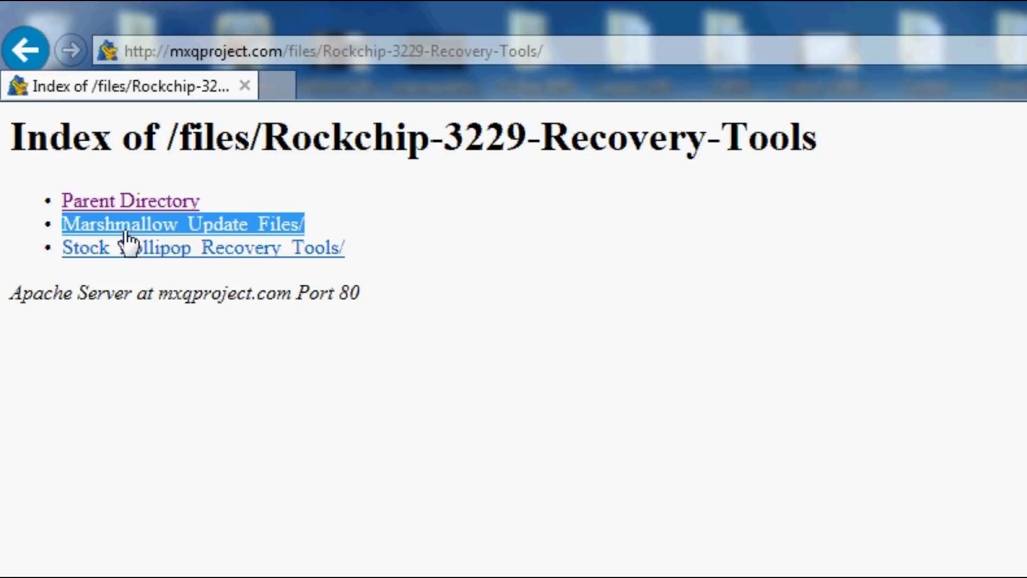
{"action": "left_click", "coordinate": [244, 234]}
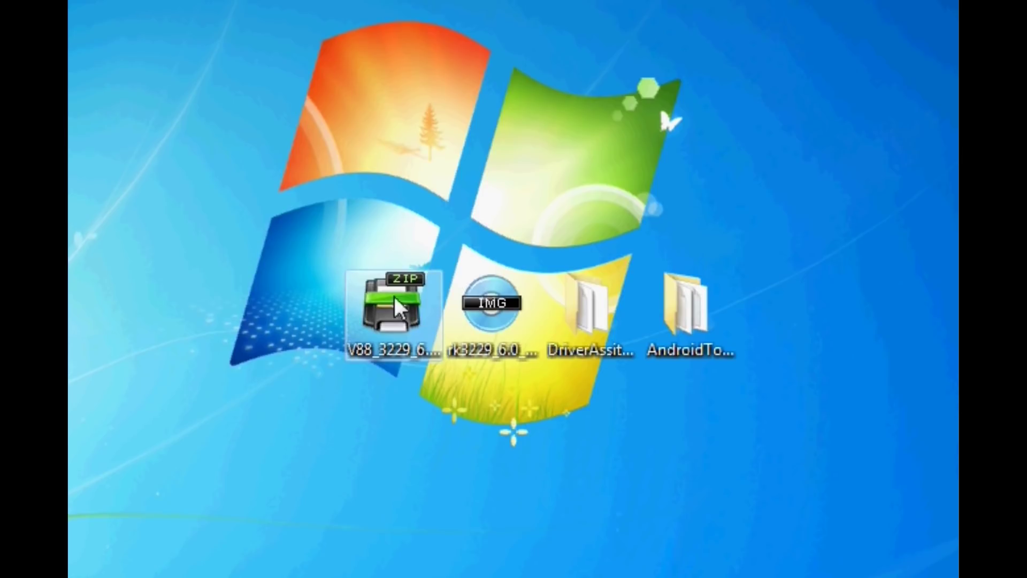
{"action": "left_click", "coordinate": [423, 320]}
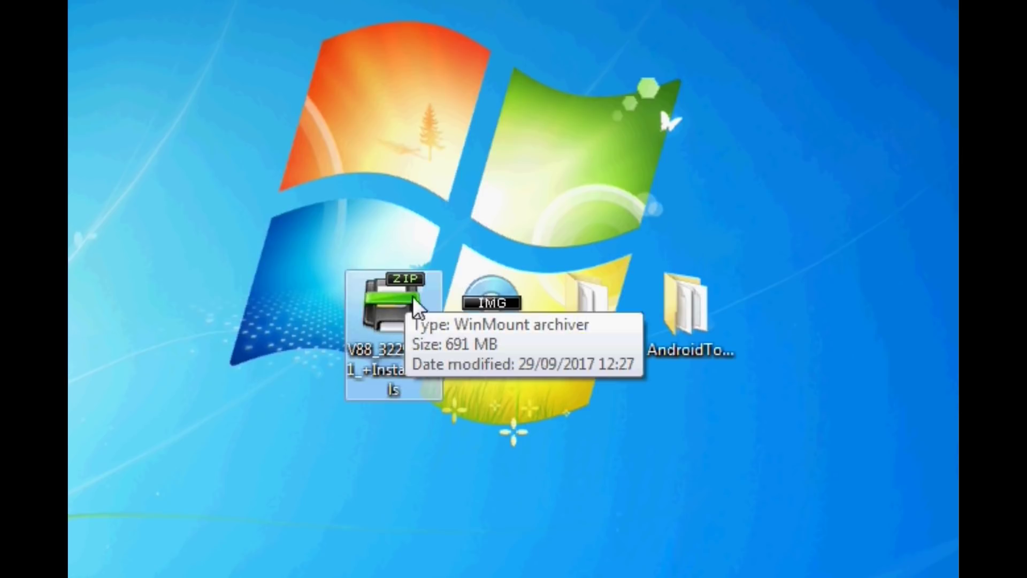
{"action": "right_click", "coordinate": [384, 317]}
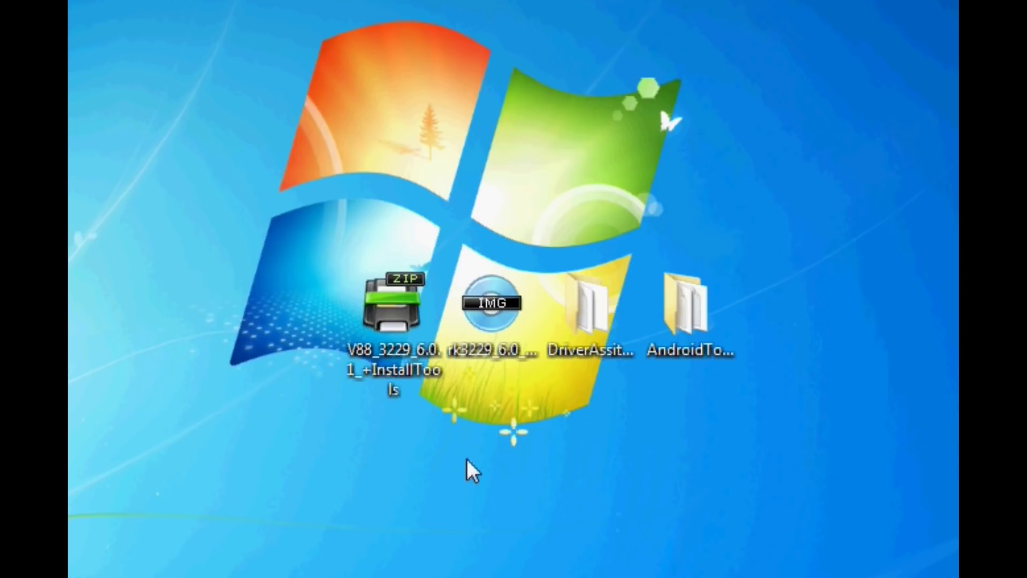
{"action": "left_click_drag", "start_coordinate": [830, 305], "coordinate": [480, 308]}
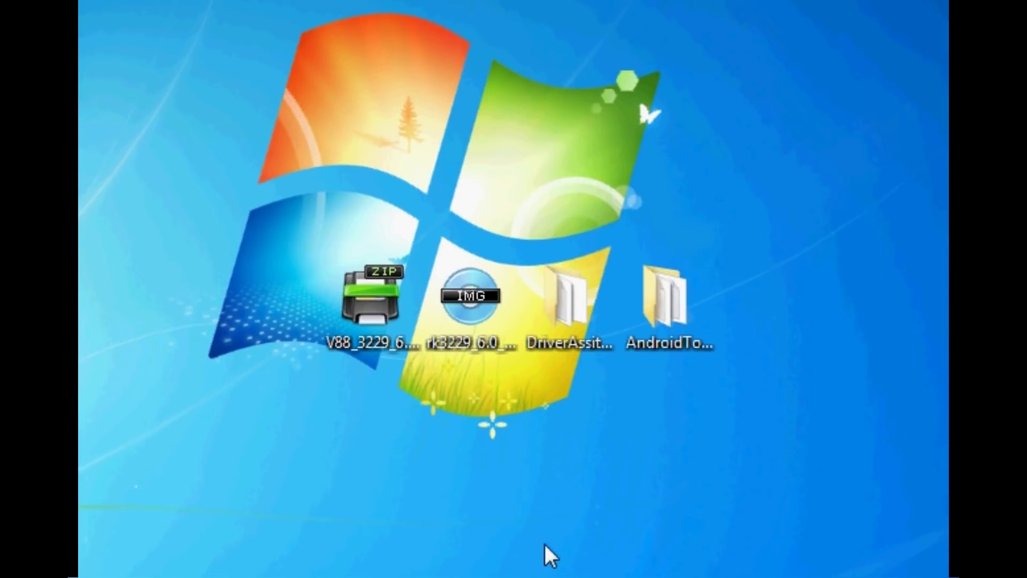
Run DriverInstall from the desktop's DriverAssitant_v4.4 folder to start RK Driver Assistant v4.4.
{"action": "left_click", "coordinate": [552, 355]}
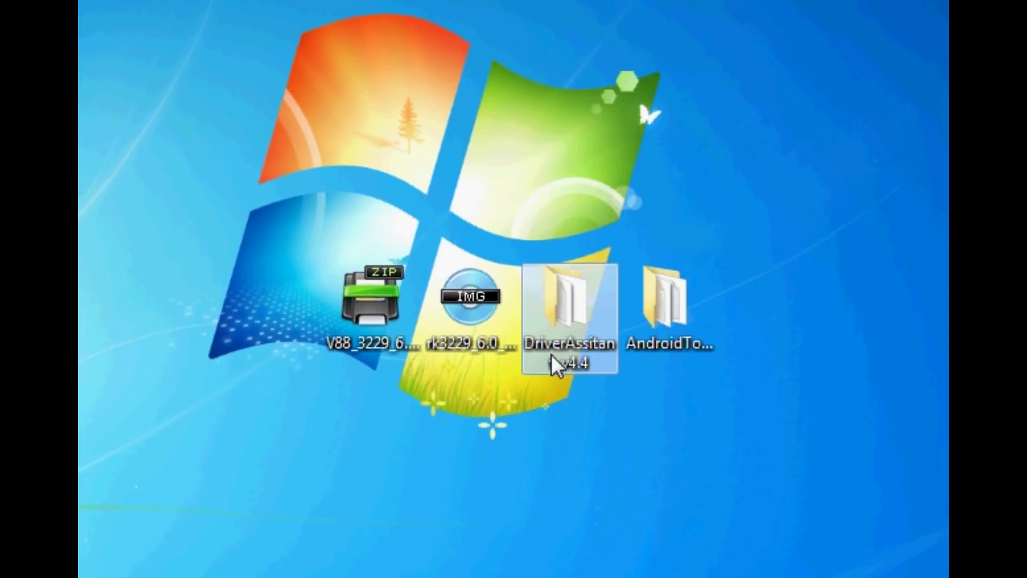
{"action": "double_click", "coordinate": [589, 317]}
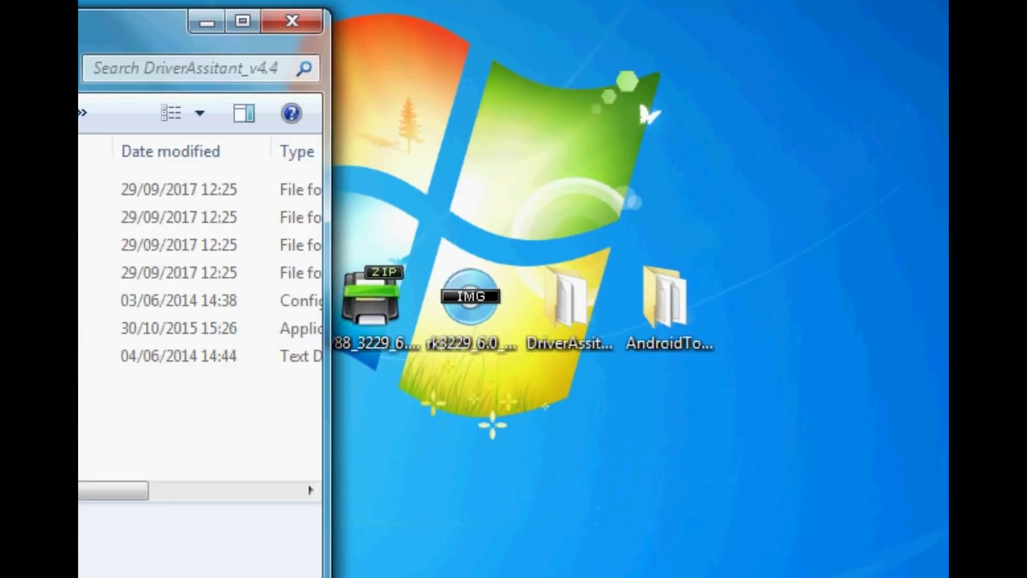
{"action": "left_click_drag", "start_coordinate": [107, 22], "coordinate": [549, 21]}
{"action": "left_click", "coordinate": [402, 323]}
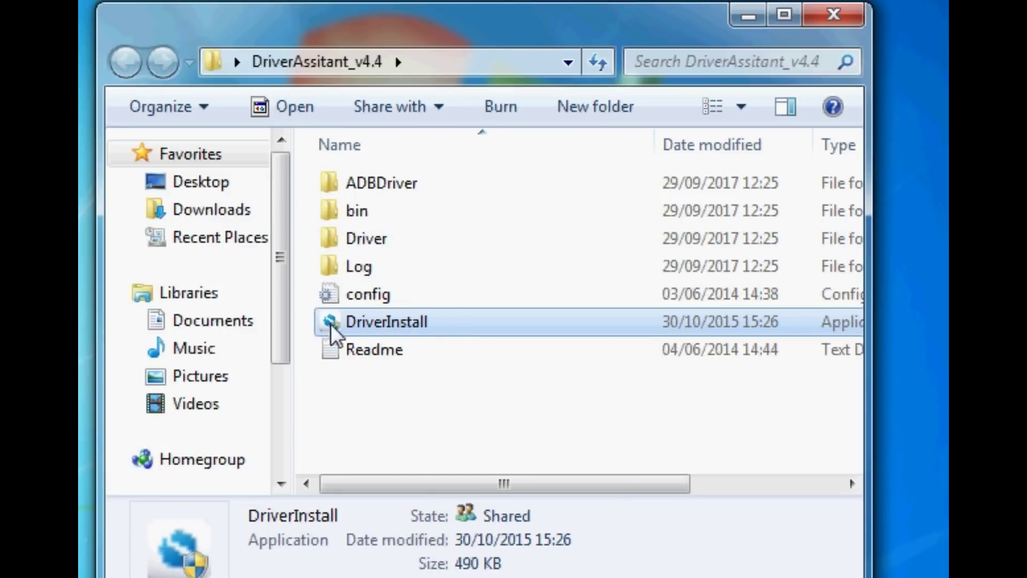
{"action": "double_click", "coordinate": [368, 317]}
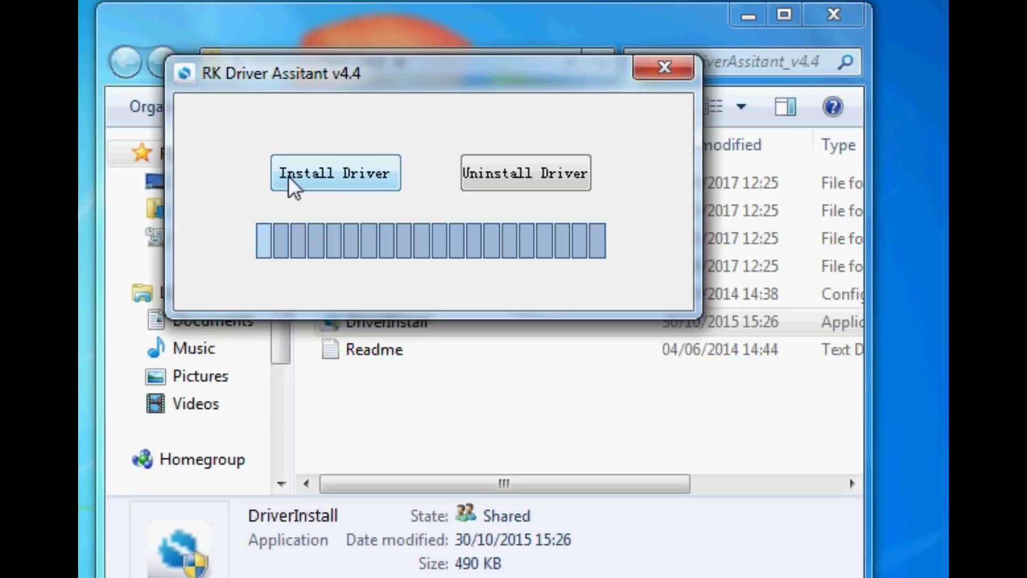
Close RK Driver Assistant once the Rockchip driver is installed.
{"action": "left_click", "coordinate": [655, 74]}
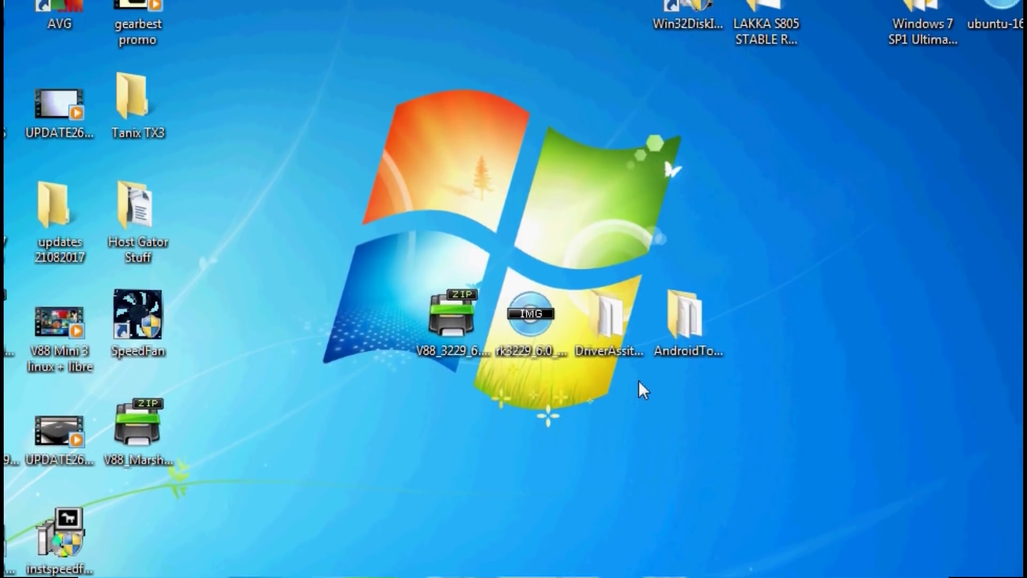
Run AndroidTool from the AndroidTool_Release_v2.35 folder, showing Found One LOADER Device.
{"action": "left_click", "coordinate": [695, 193]}
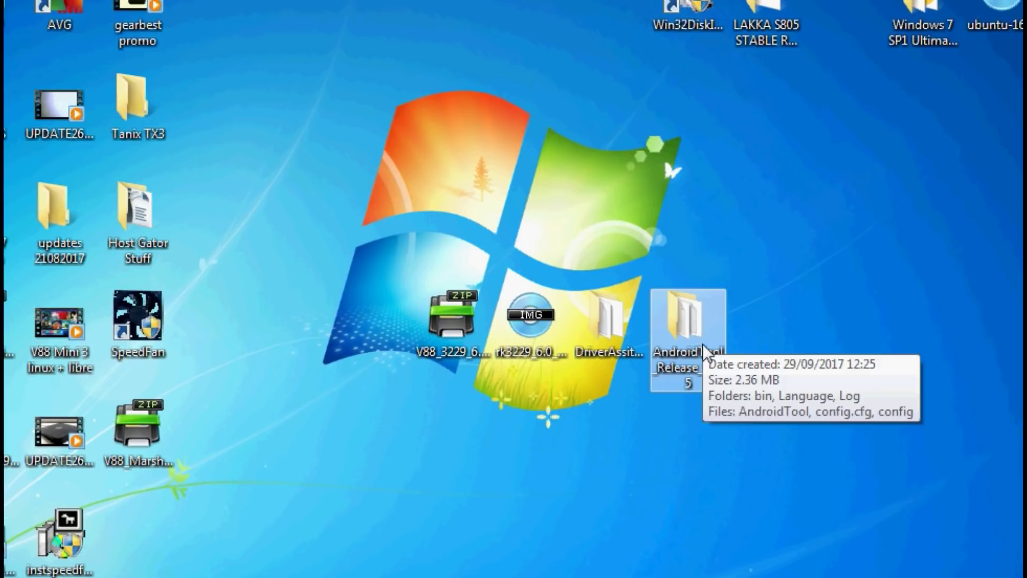
{"action": "double_click", "coordinate": [702, 343]}
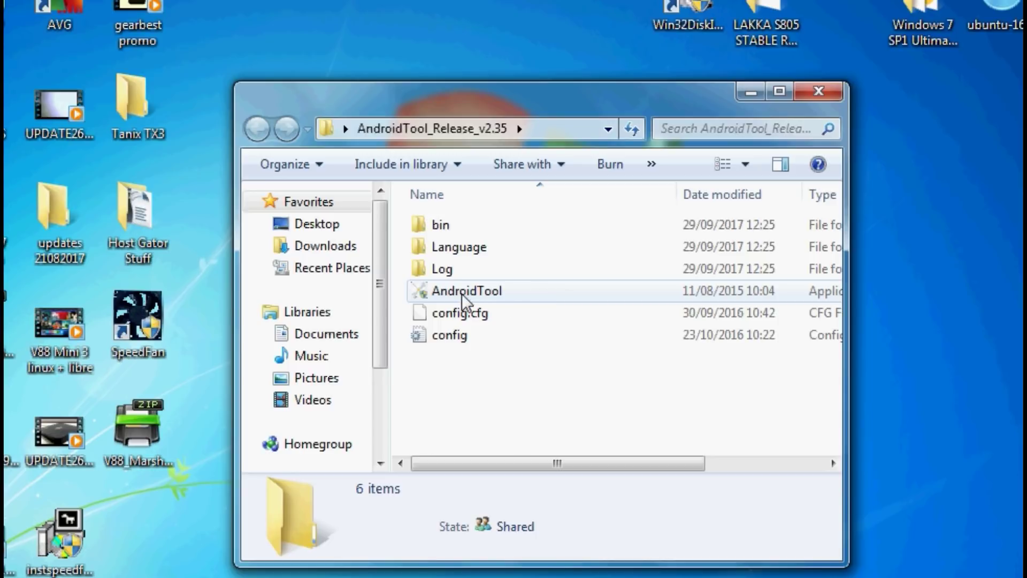
{"action": "double_click", "coordinate": [461, 293]}
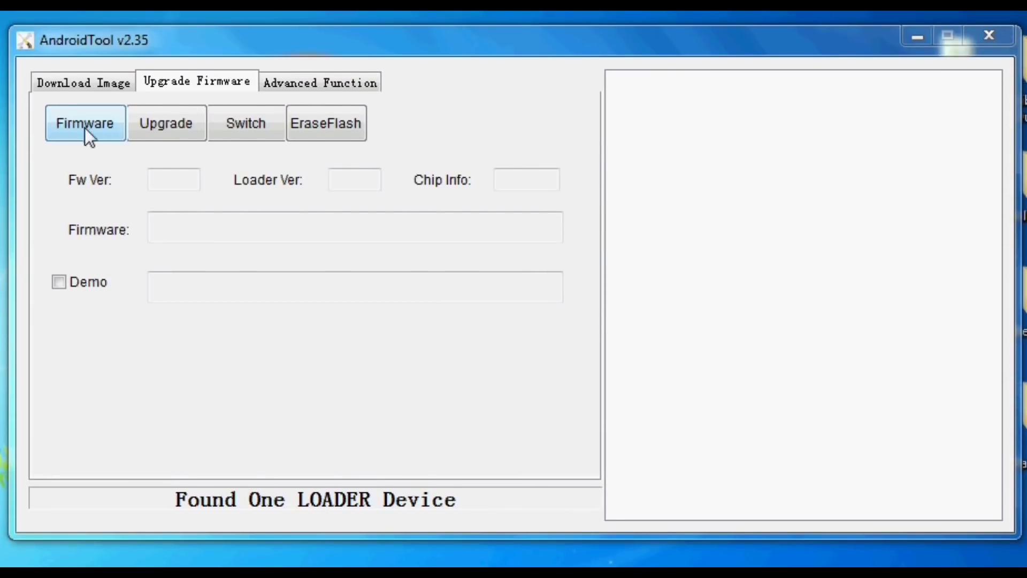
Load the rk3229 6.0 firmware image and start the upgrade flash to the box.
{"action": "left_click", "coordinate": [80, 129]}
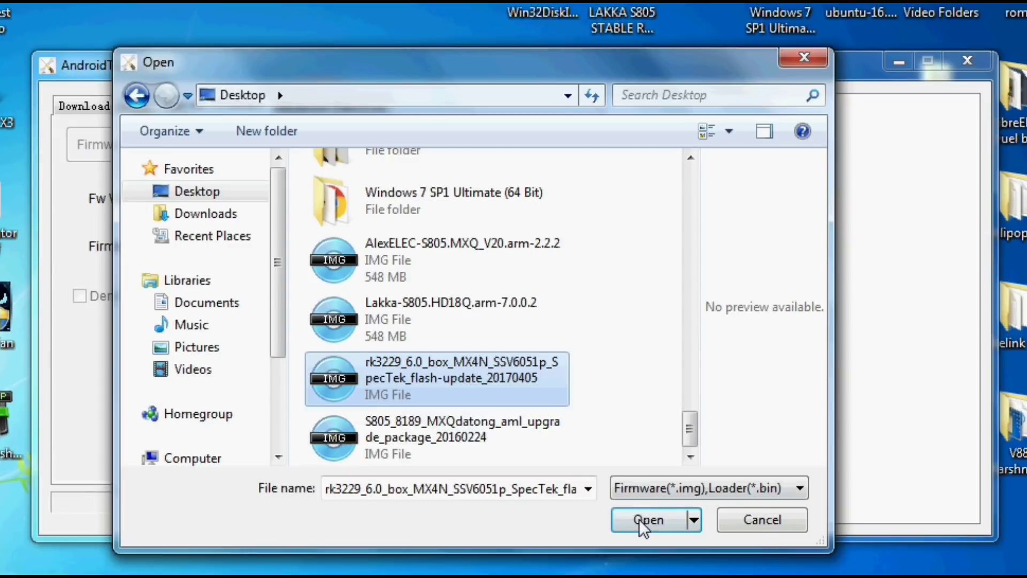
{"action": "left_click", "coordinate": [649, 522]}
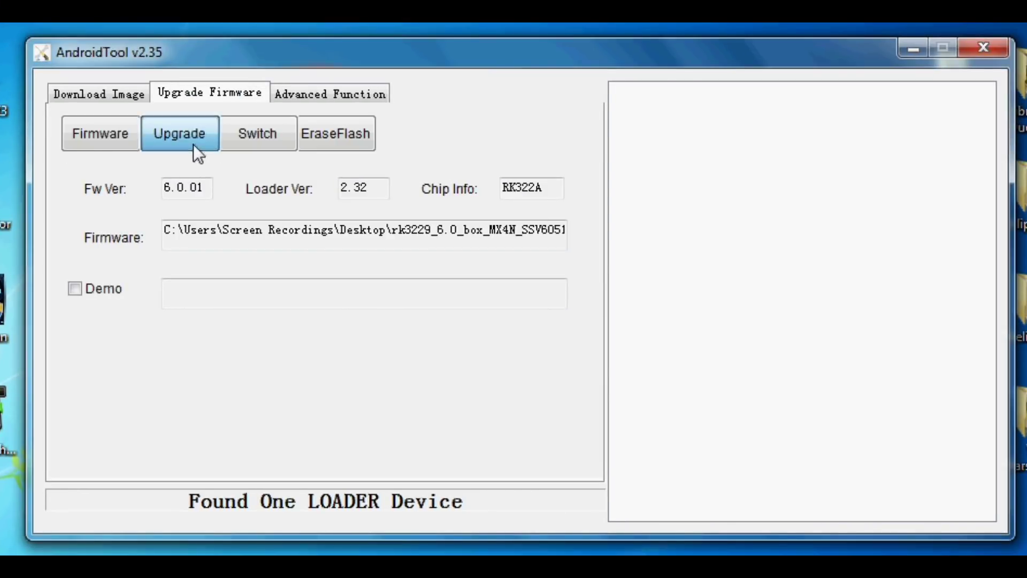
{"action": "left_click", "coordinate": [193, 144]}
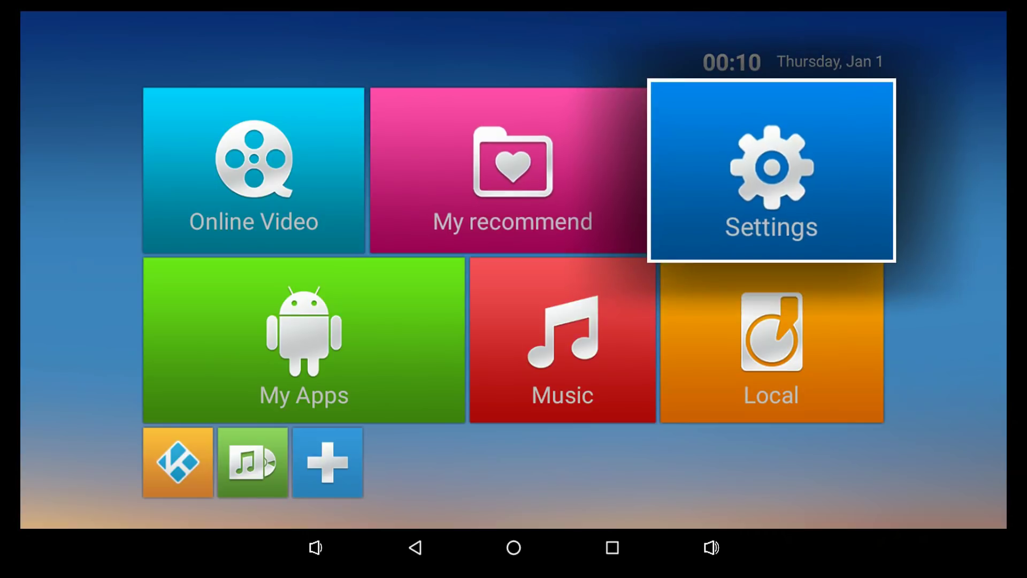
In Settings > About Box, check Android version 6.0.1 and dismiss the Marshmallow easter egg.
{"action": "key", "text": "Return"}
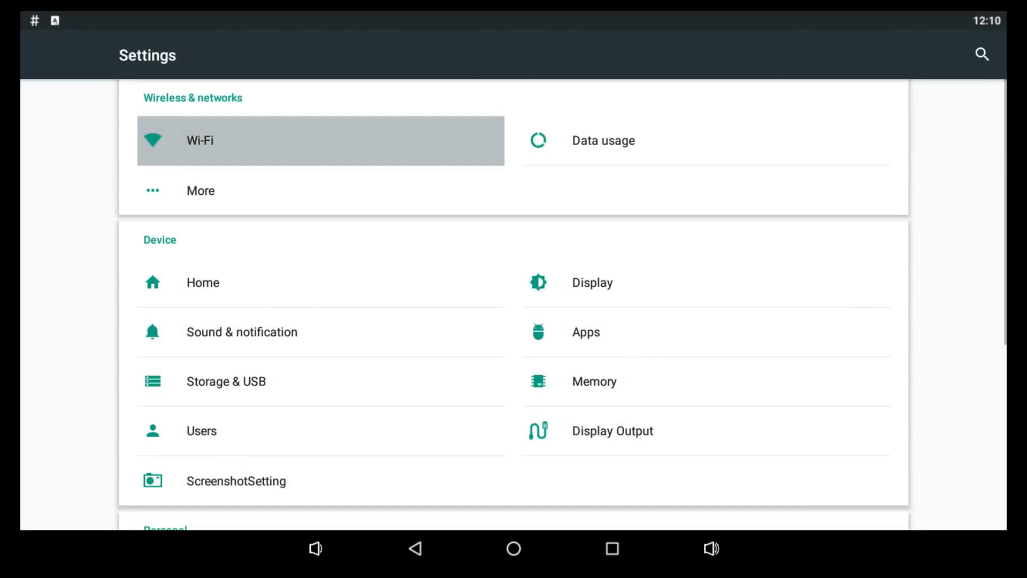
{"action": "key", "text": "Down"}
{"action": "key", "text": "Down"}
{"action": "key", "text": "Down"}
{"action": "key", "text": "Down"}
{"action": "key", "text": "Down"}
{"action": "key", "text": "Down"}
{"action": "key", "text": "Down"}
{"action": "key", "text": "Down"}
{"action": "key", "text": "Down"}
{"action": "key", "text": "Down"}
{"action": "key", "text": "Down"}
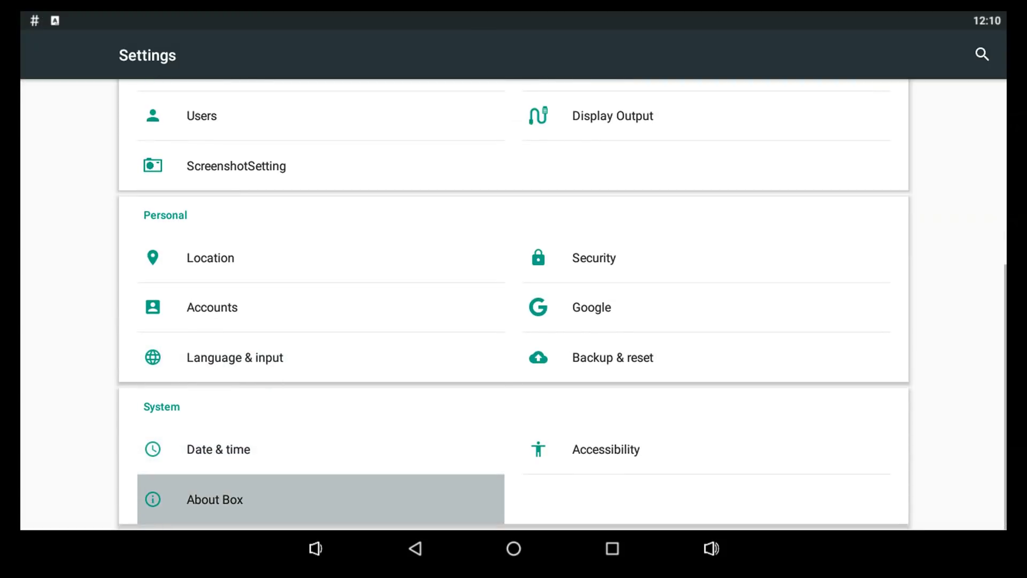
{"action": "key", "text": "Return"}
{"action": "key", "text": "Down"}
{"action": "key", "text": "Down"}
{"action": "key", "text": "Down"}
{"action": "key", "text": "Down"}
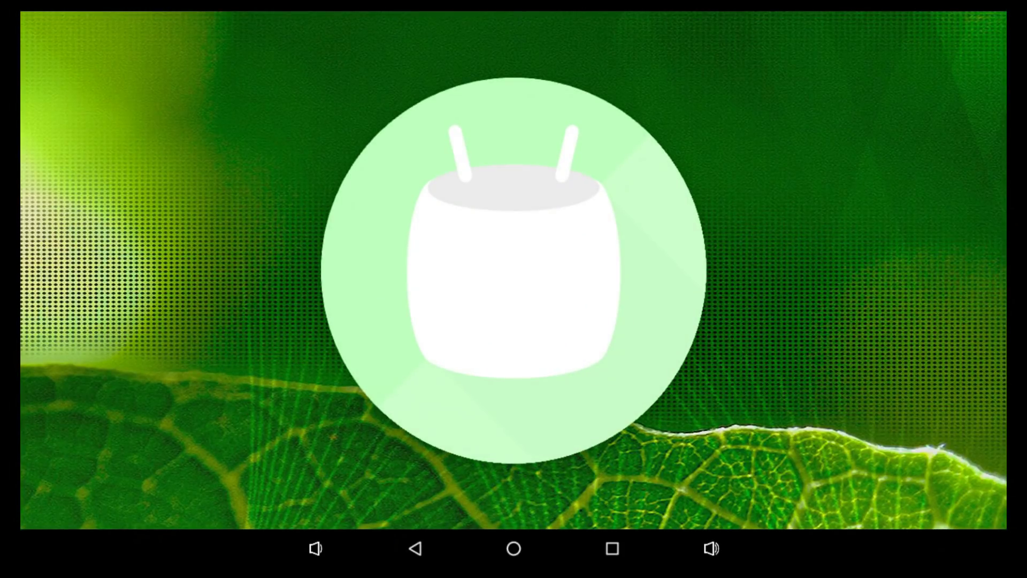
{"action": "key", "text": "Escape"}
Scroll About Box to Wireless Update, then return to the main Settings list.
{"action": "key", "text": "Up"}
{"action": "key", "text": "Up"}
{"action": "key", "text": "Up"}
{"action": "key", "text": "Up"}
{"action": "key", "text": "Up"}
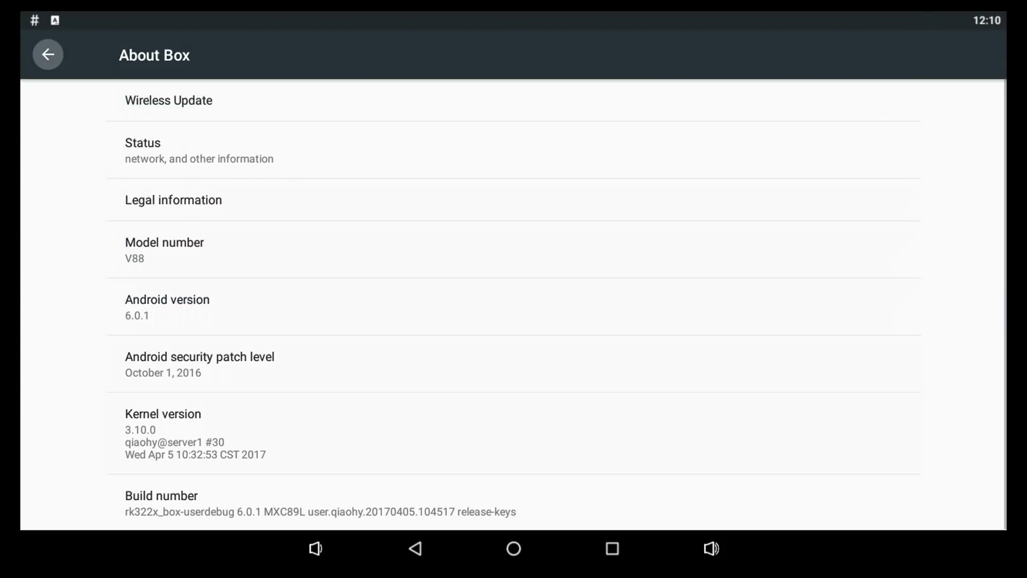
{"action": "key", "text": "Down"}
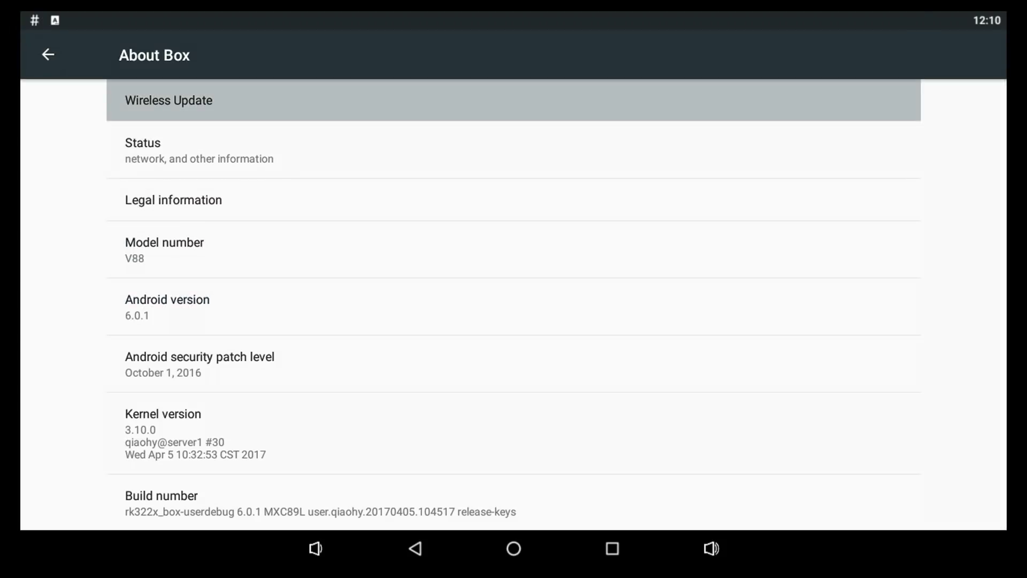
{"action": "key", "text": "Escape"}
{"action": "key", "text": "Up"}
{"action": "key", "text": "Up"}
{"action": "key", "text": "Up"}
{"action": "key", "text": "Up"}
{"action": "key", "text": "Up"}
{"action": "key", "text": "Up"}
{"action": "key", "text": "Up"}
{"action": "key", "text": "Up"}
{"action": "key", "text": "Up"}
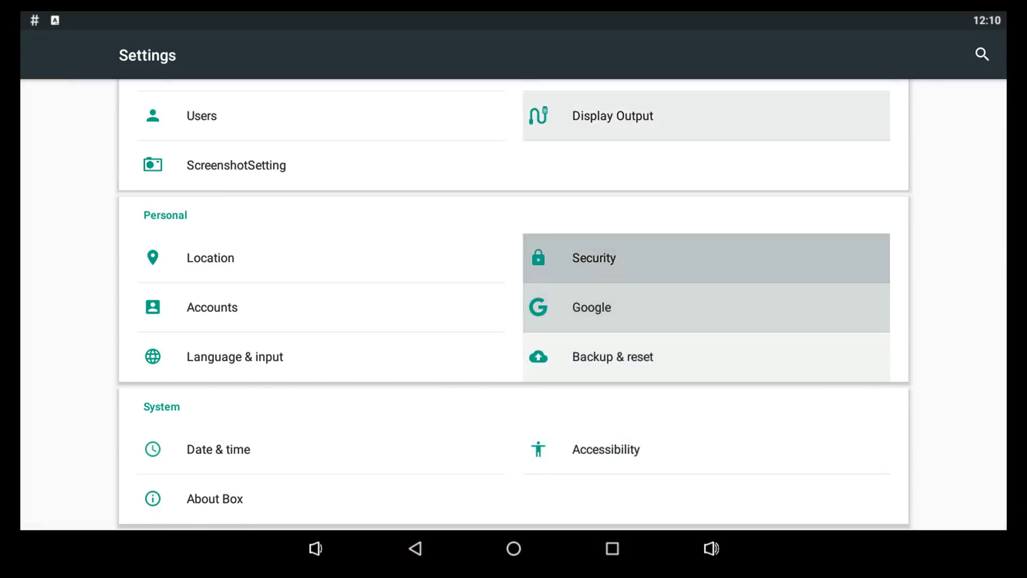
{"action": "key", "text": "Down"}
{"action": "key", "text": "Down"}
{"action": "key", "text": "Down"}
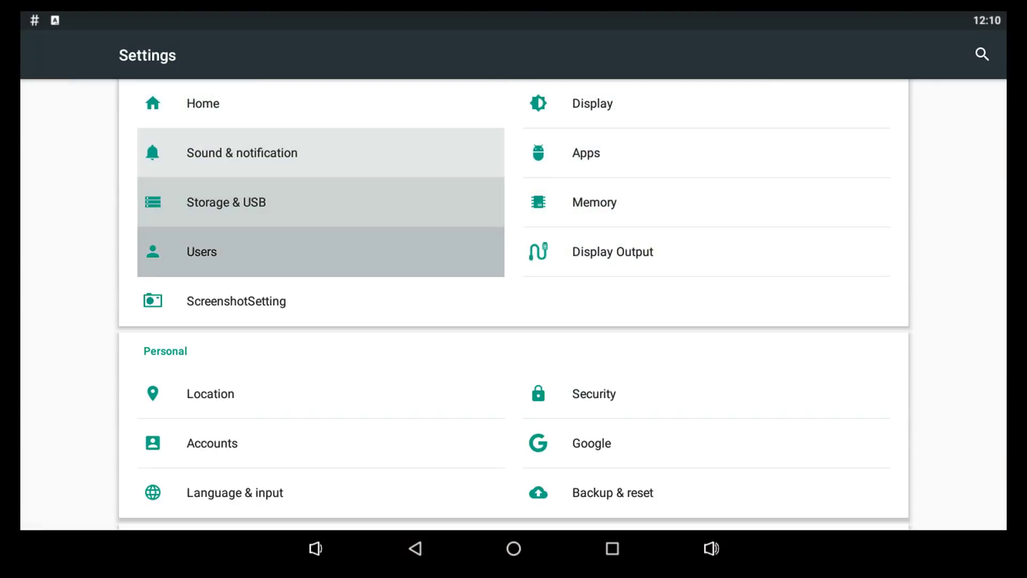
Browse the My Apps grid of 23 installed apps, including YouTube, then return home.
{"action": "key", "text": "Escape"}
{"action": "key", "text": "Left"}
{"action": "key", "text": "Left"}
{"action": "key", "text": "Down"}
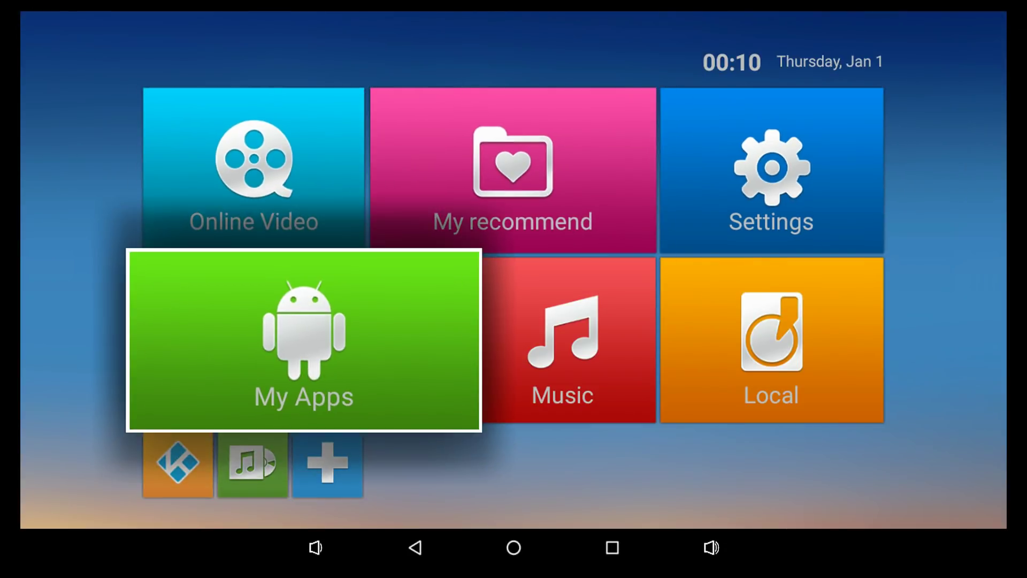
{"action": "key", "text": "Return"}
{"action": "key", "text": "Right"}
{"action": "key", "text": "Right"}
{"action": "key", "text": "Right"}
{"action": "key", "text": "Down"}
{"action": "key", "text": "Down"}
{"action": "key", "text": "Down"}
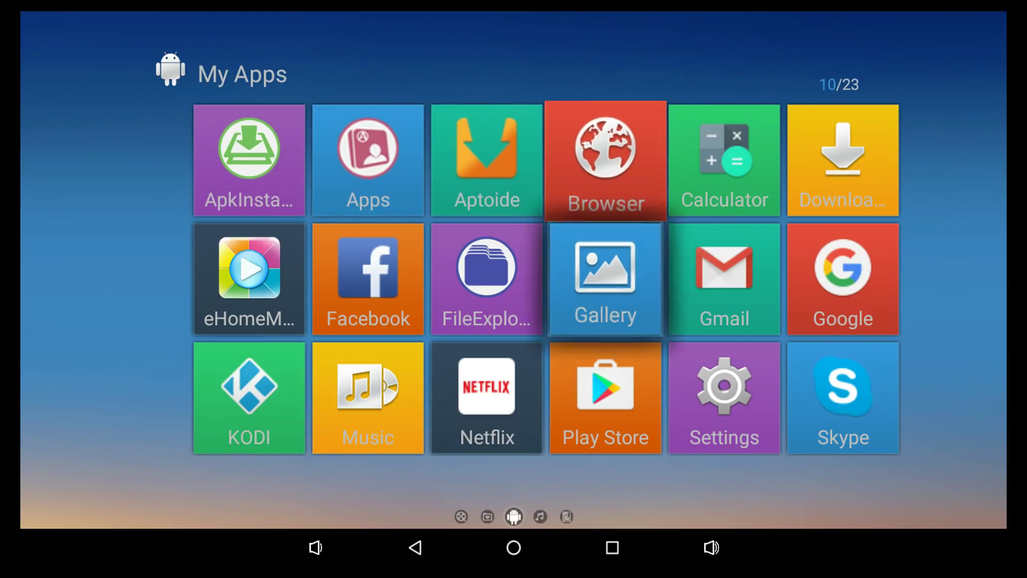
{"action": "key", "text": "Right"}
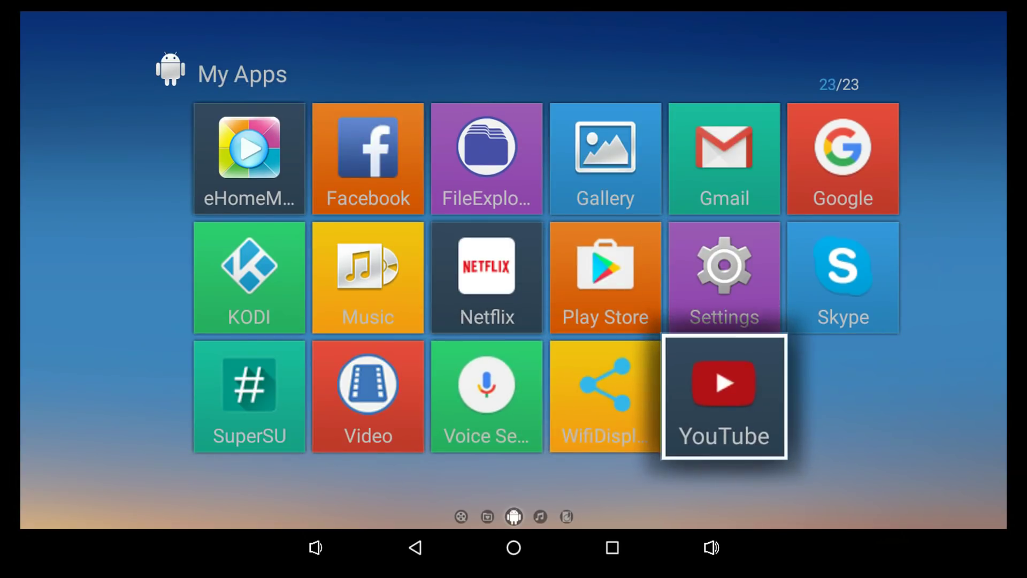
{"action": "key", "text": "Up"}
{"action": "key", "text": "Up"}
{"action": "key", "text": "Up"}
{"action": "key", "text": "Escape"}
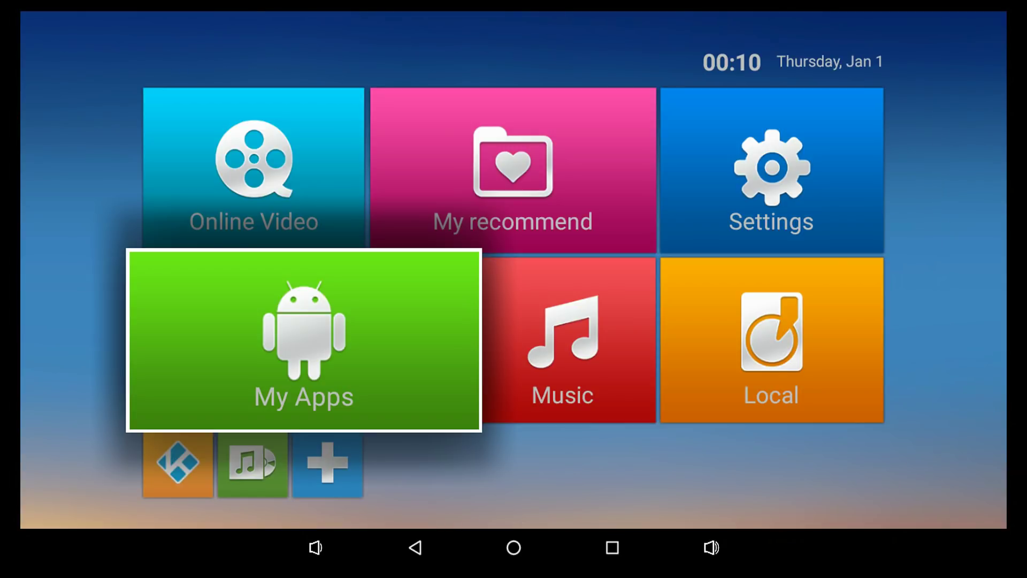